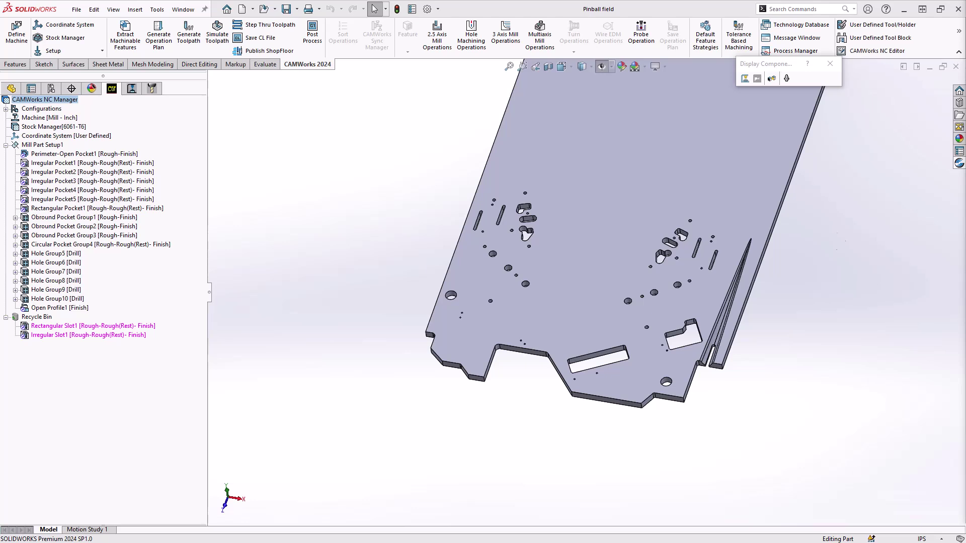
Inspect the Hole Group9 holes on the plate and the toolpath of their 0.5x135° Drill operation
click(71, 290)
scroll(623, 297, down, 5)
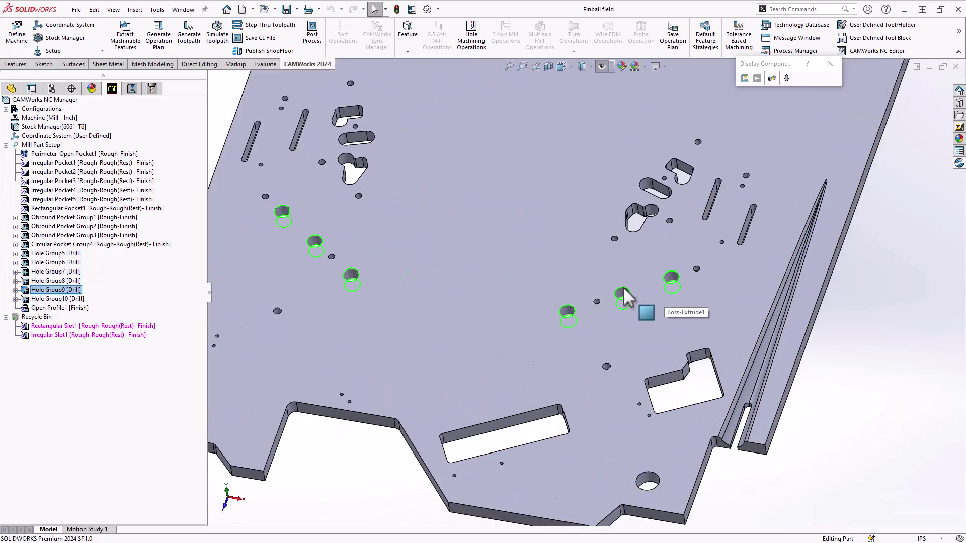
middle_drag(623, 296, 617, 319)
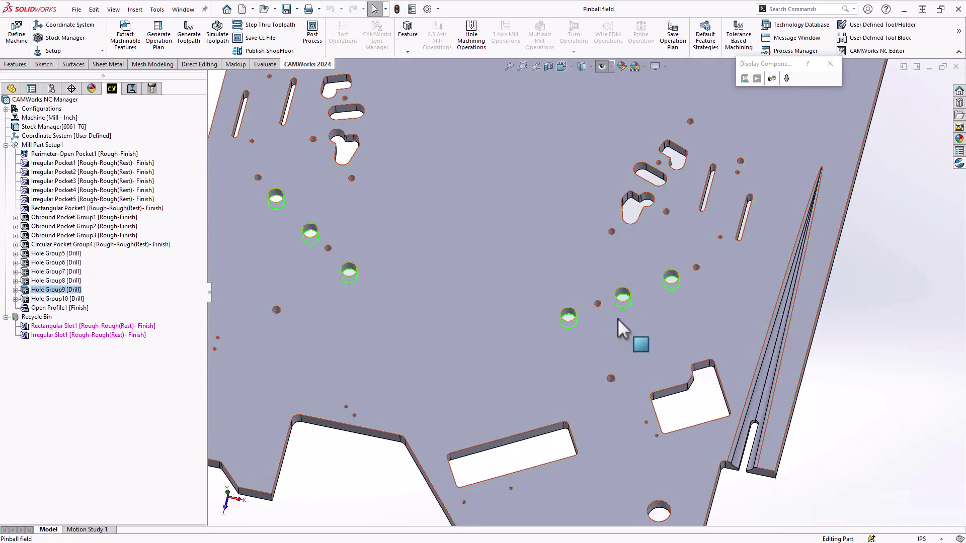
click(128, 90)
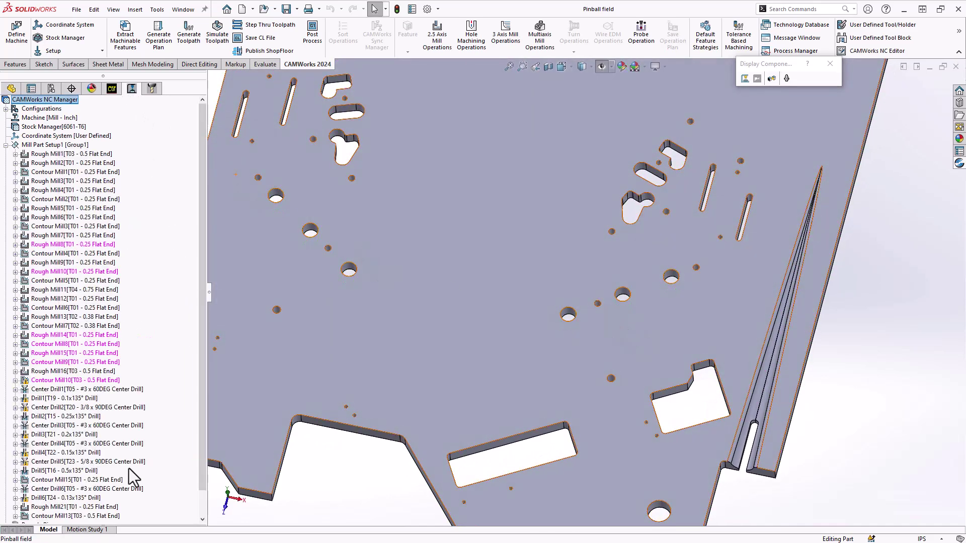
click(57, 472)
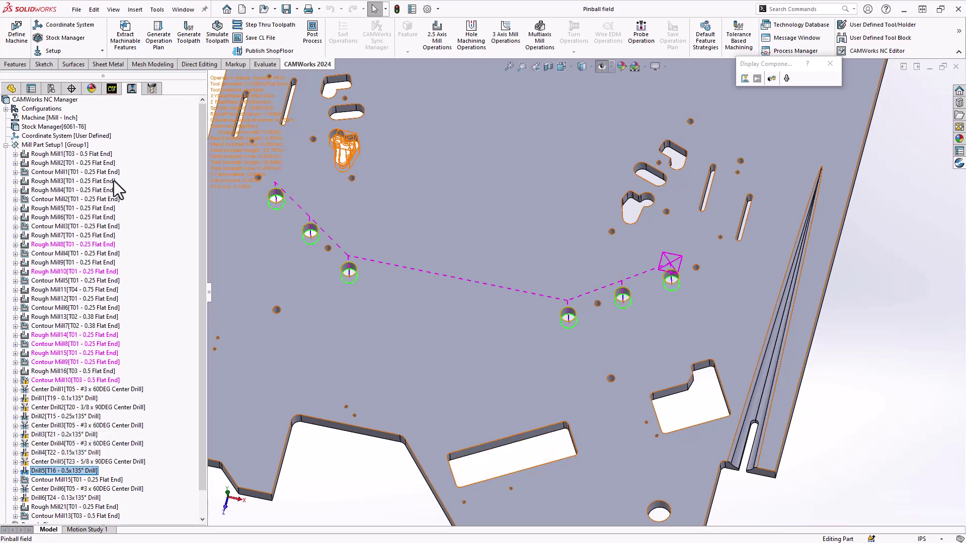
Add a Contour Mill operation to Hole Group9 using tool T01, the 0.25 Flat End mill
click(110, 90)
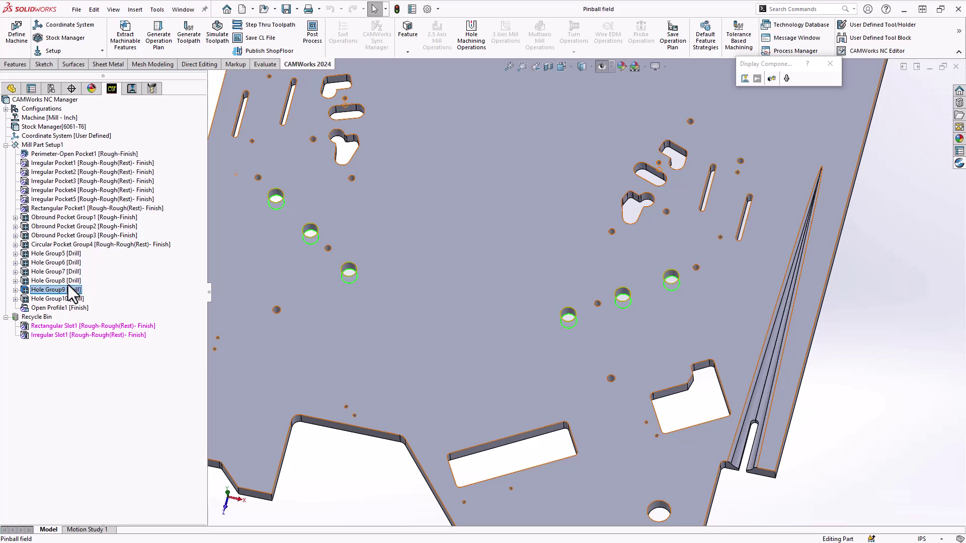
right_click(57, 291)
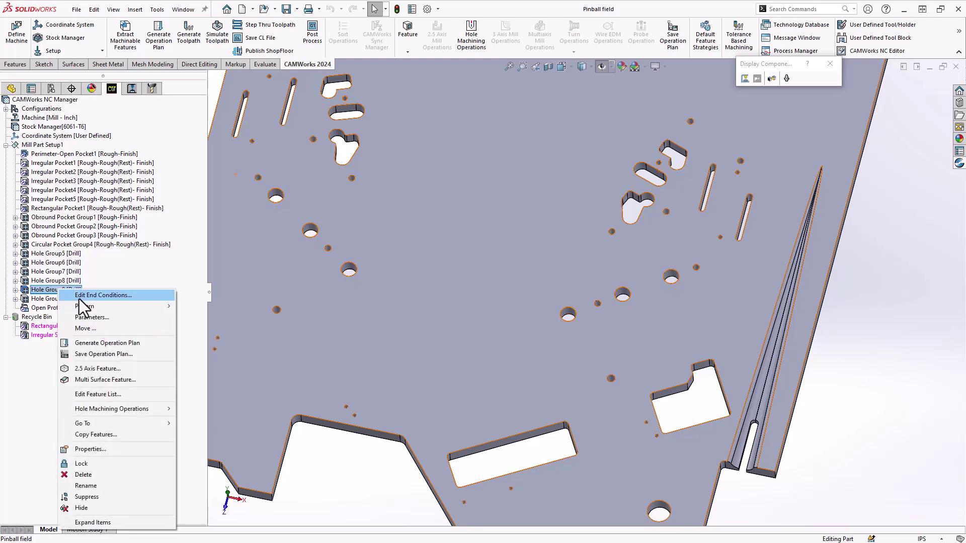
mouse_move(148, 409)
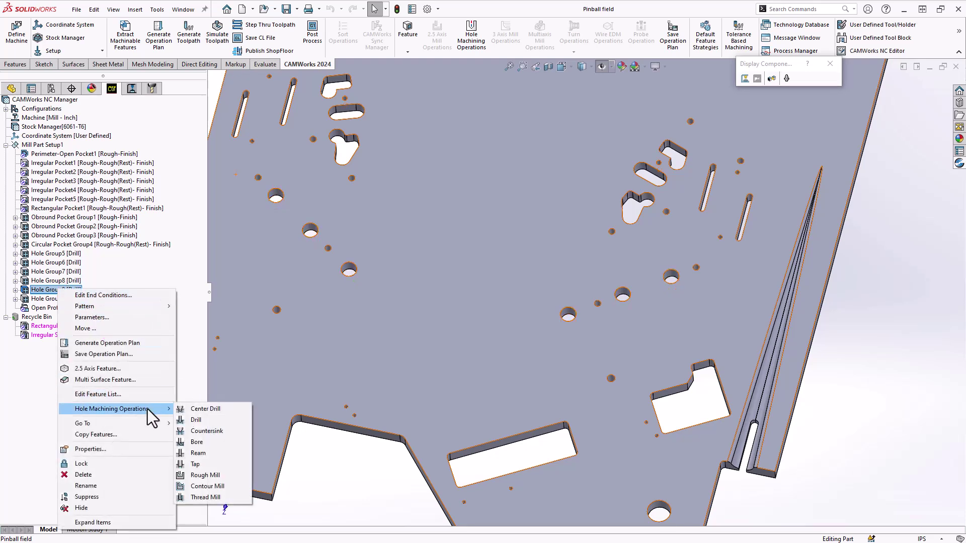
click(220, 487)
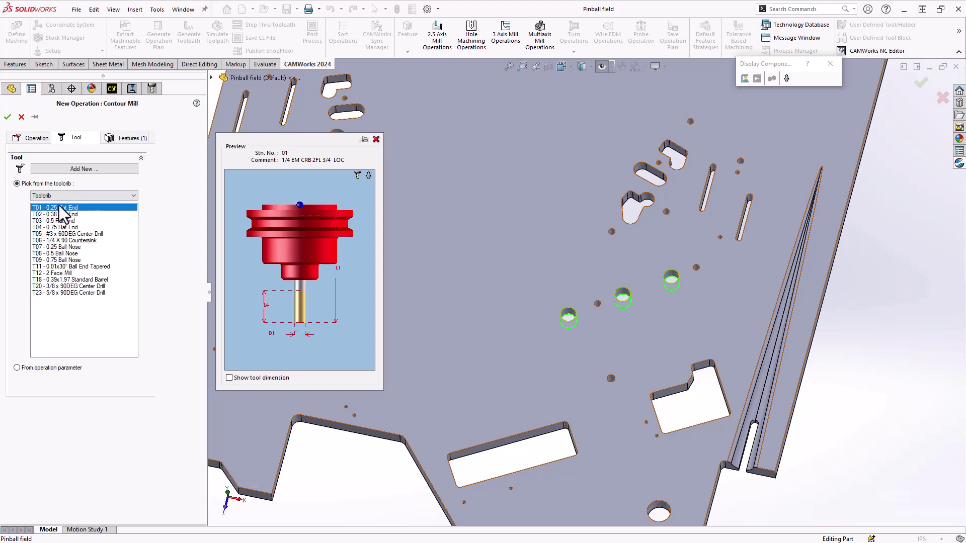
click(7, 118)
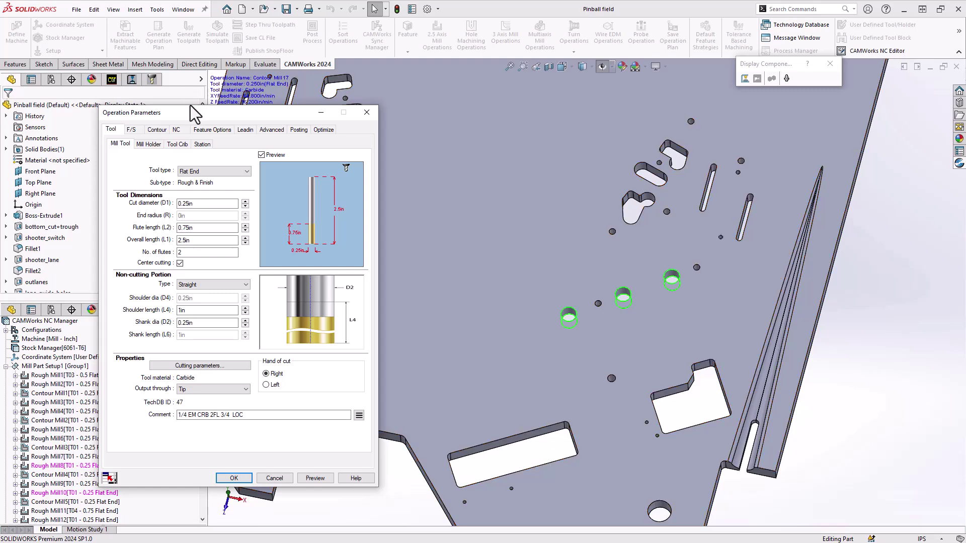
Set the contour operation's depth ramp method to Cut Amount
click(158, 130)
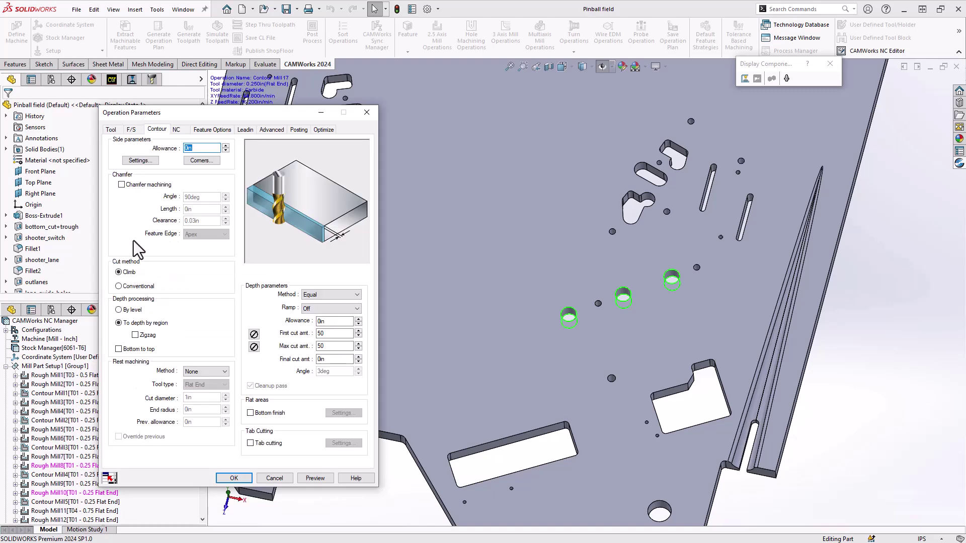
click(292, 310)
click(313, 309)
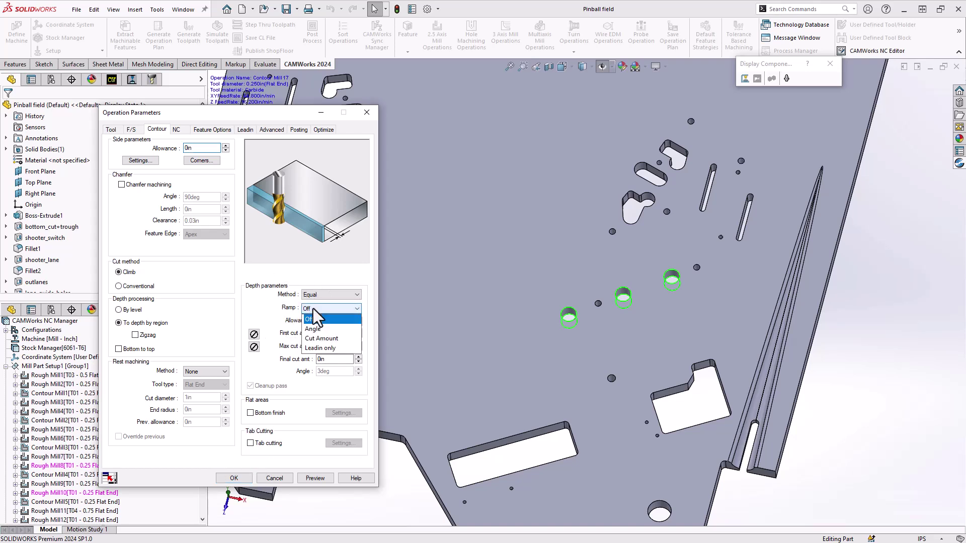
click(324, 339)
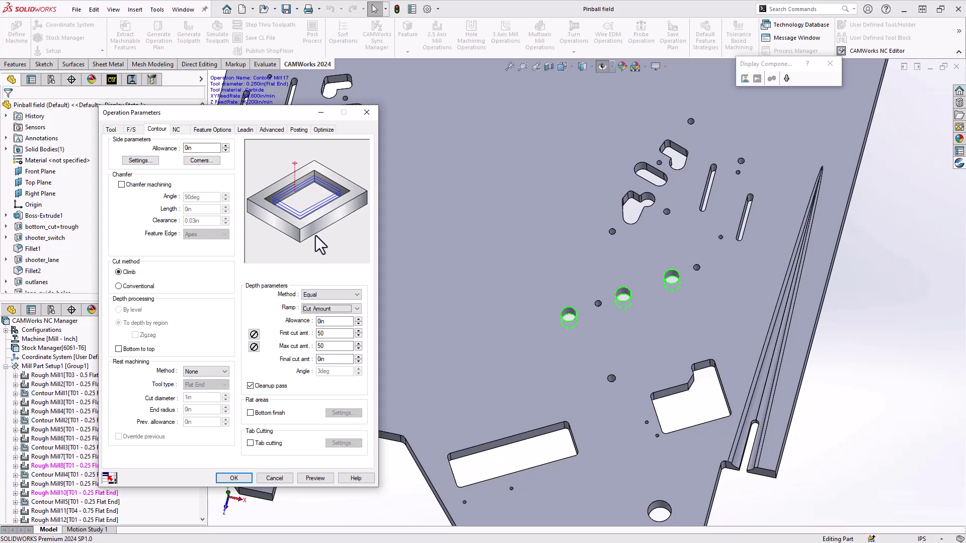
Review the ways to define the first cut amount, keeping it as 50 percent of tool diameter
click(332, 311)
click(331, 335)
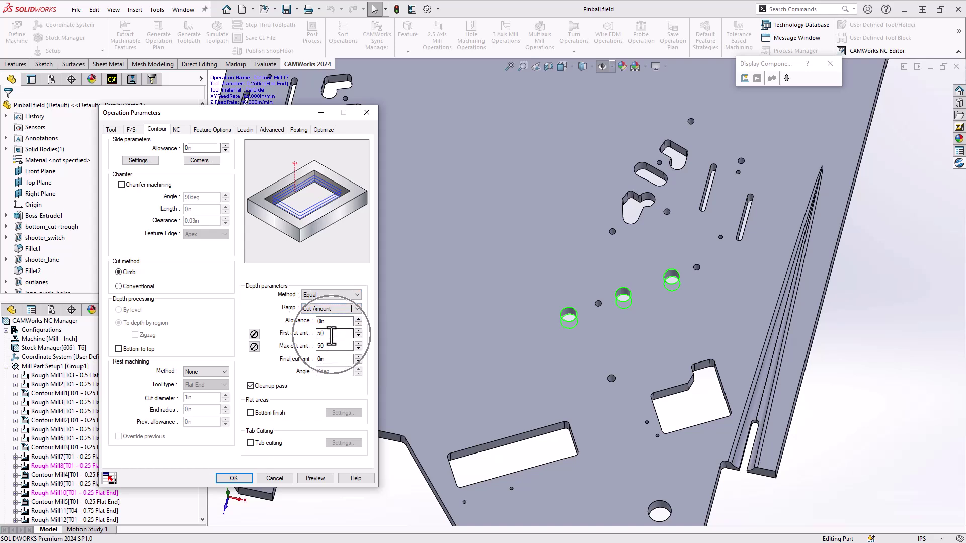
click(254, 335)
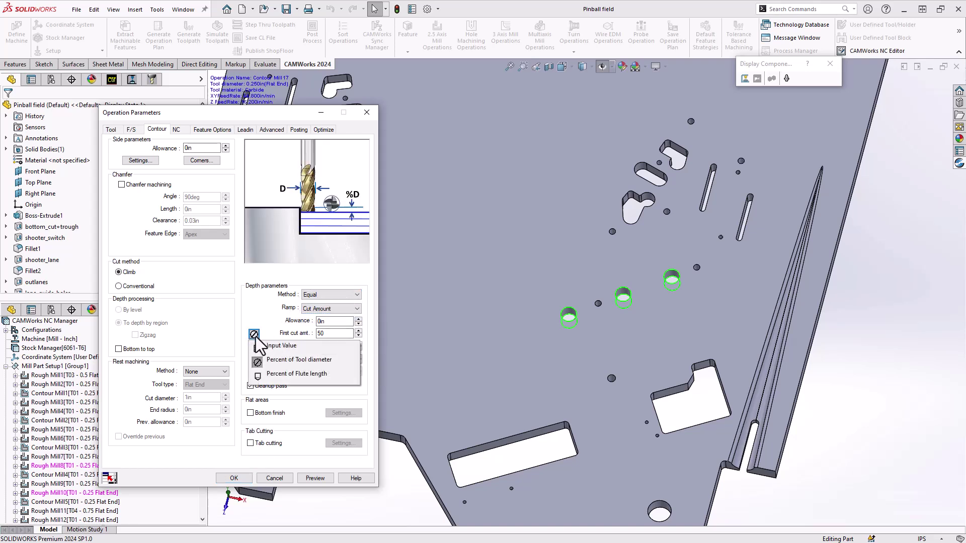
click(254, 335)
click(254, 334)
click(263, 325)
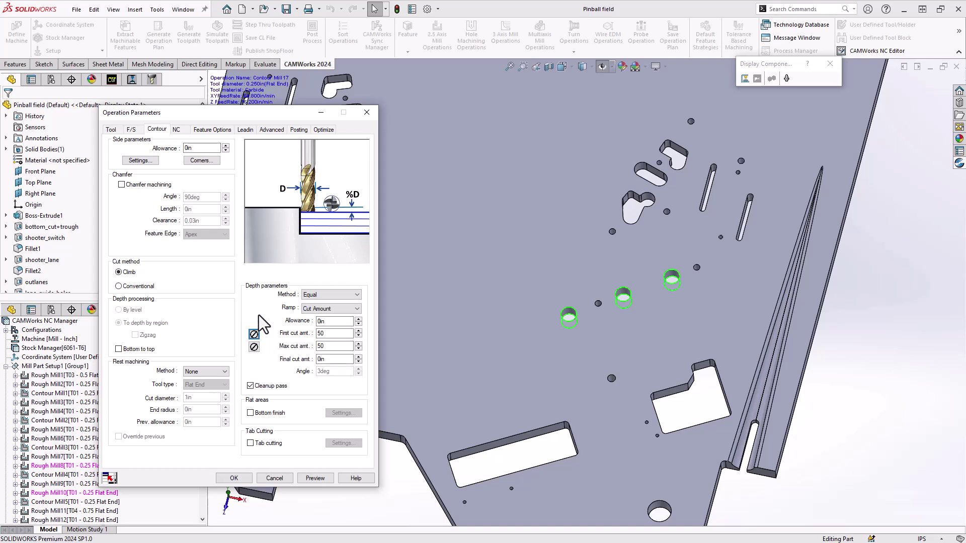
click(334, 334)
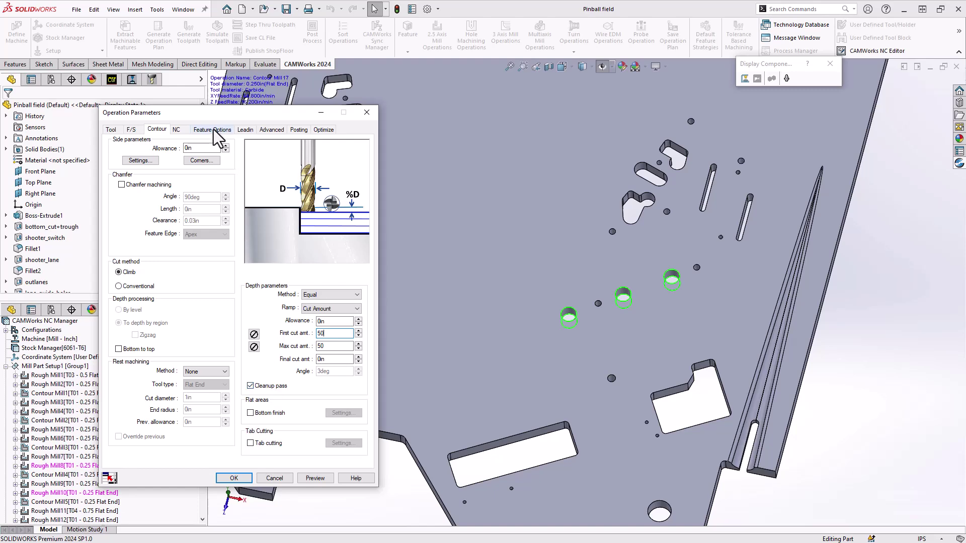
Use the hole center for the retract points in the feature options, keeping it for the entry points too
click(178, 130)
click(212, 130)
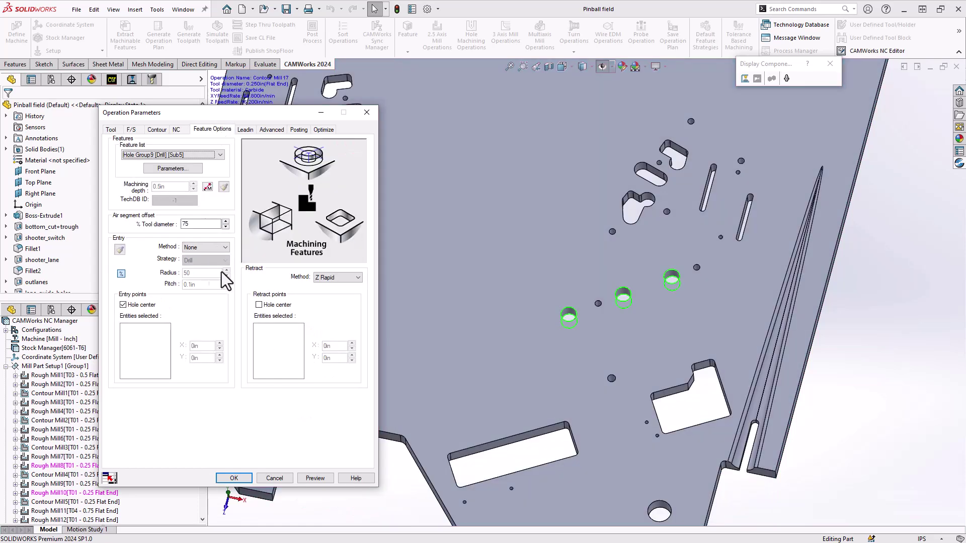
click(141, 306)
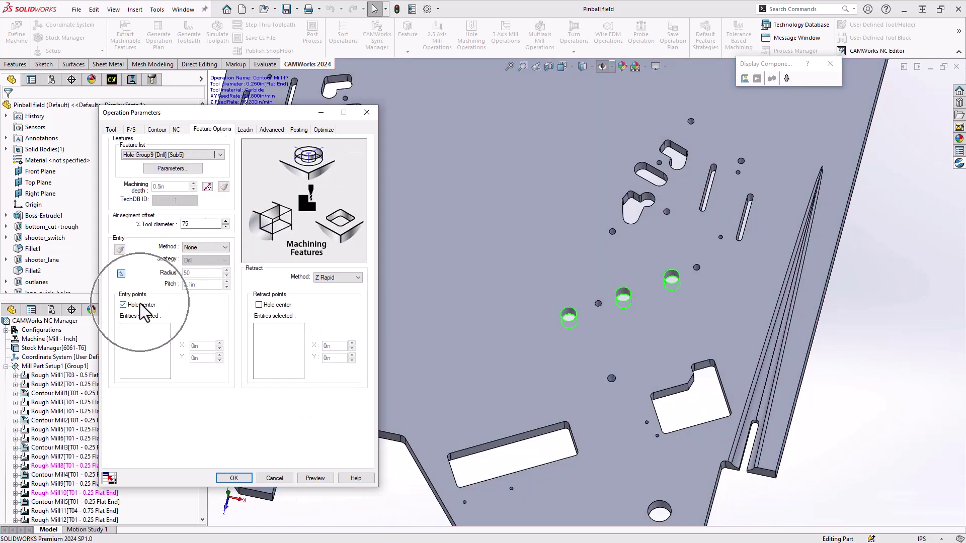
click(260, 306)
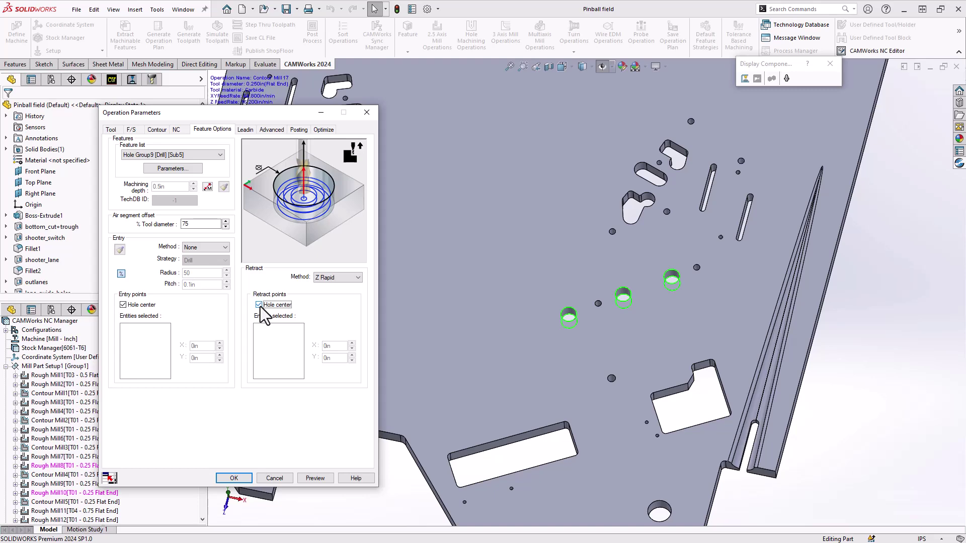
Set the contour operation's lead-in type to Perpendicular
click(243, 129)
click(216, 204)
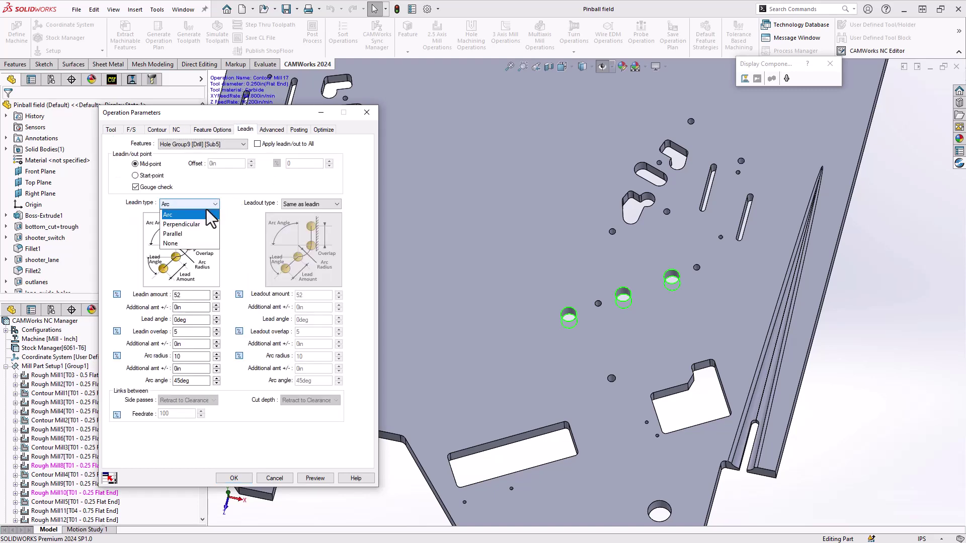
click(199, 224)
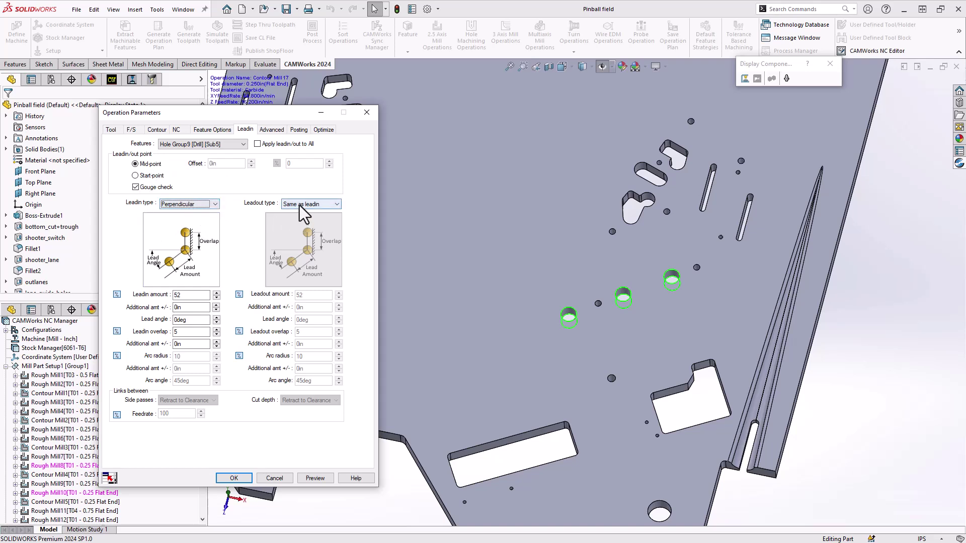
Preview the contour toolpath and examine its helical ramp inside the Hole Group9 holes up close
click(316, 478)
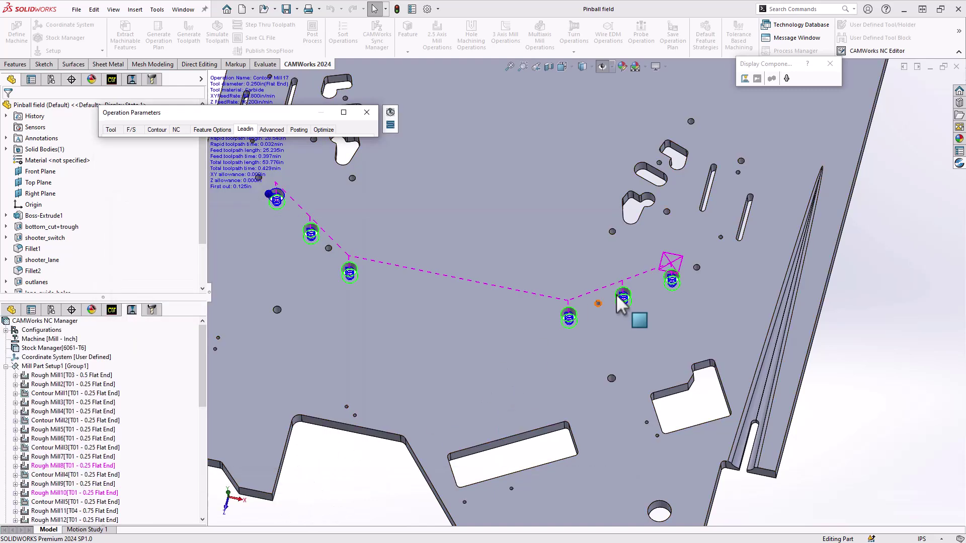
scroll(623, 297, down, 10)
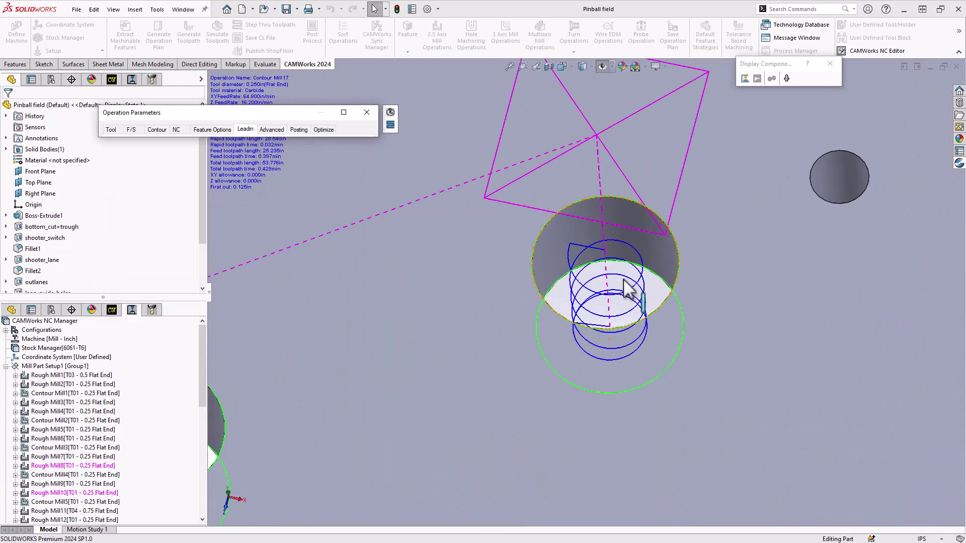
middle_drag(626, 291, 565, 211)
click(548, 184)
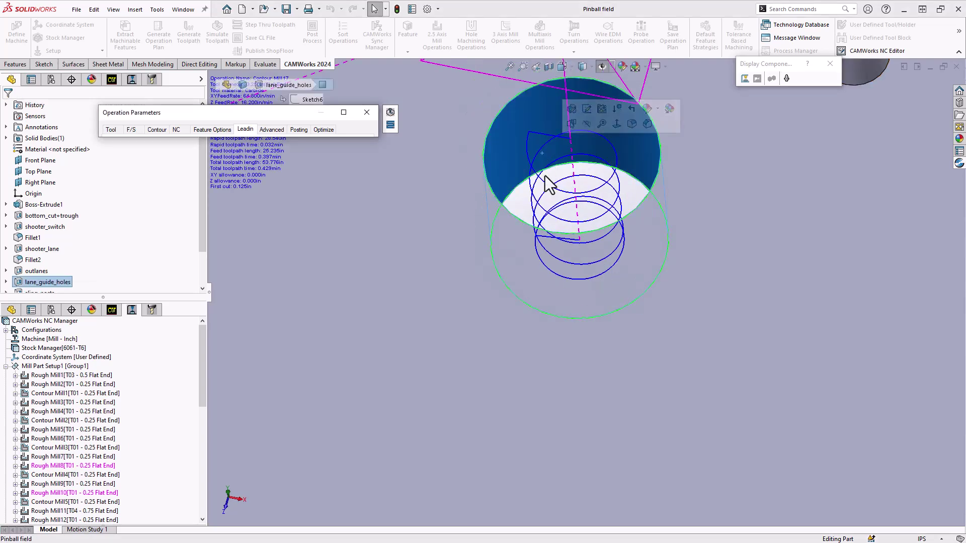
scroll(544, 175, up, 8)
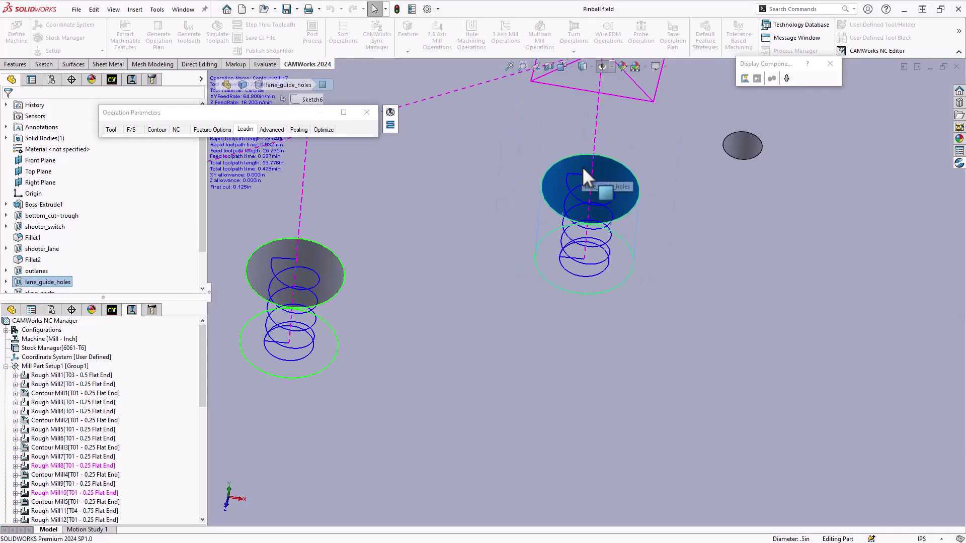
scroll(582, 167, down, 2)
middle_drag(586, 176, 590, 194)
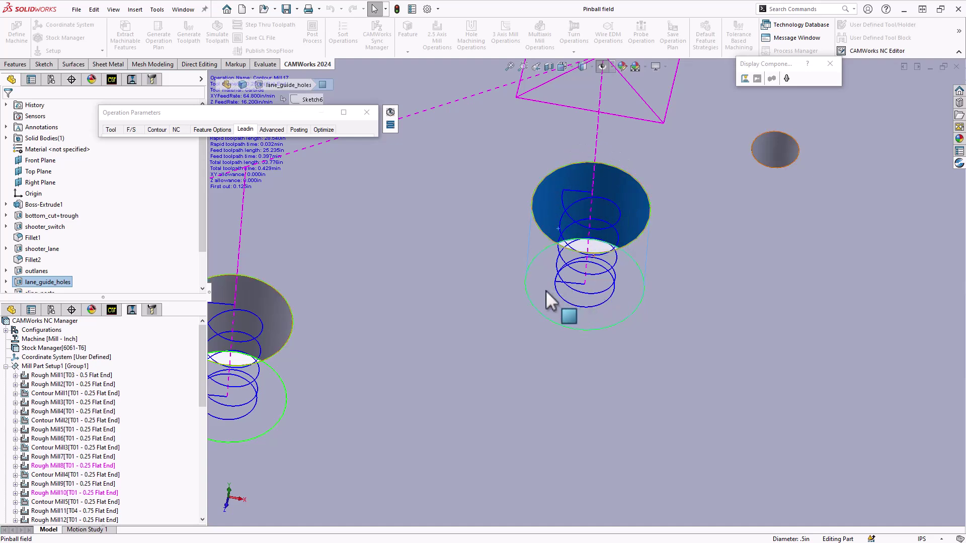
Simulate the contour toolpath to the end, check the machined holes, and return to the toolpath preview
click(390, 111)
click(62, 311)
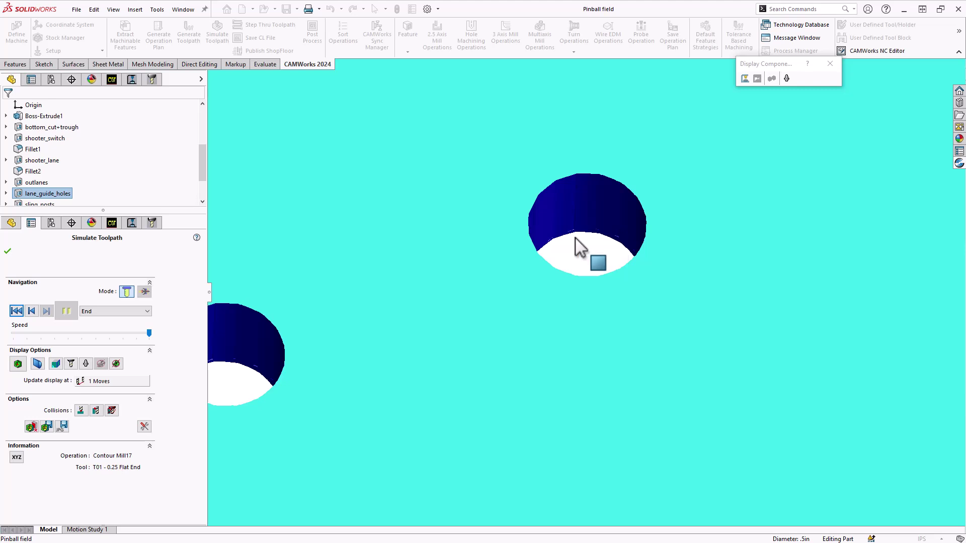
click(7, 251)
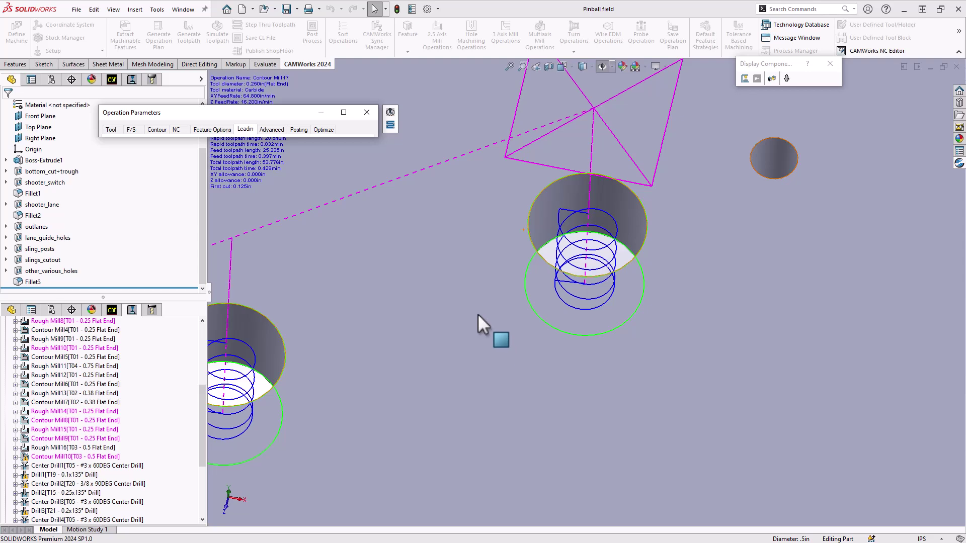
click(605, 213)
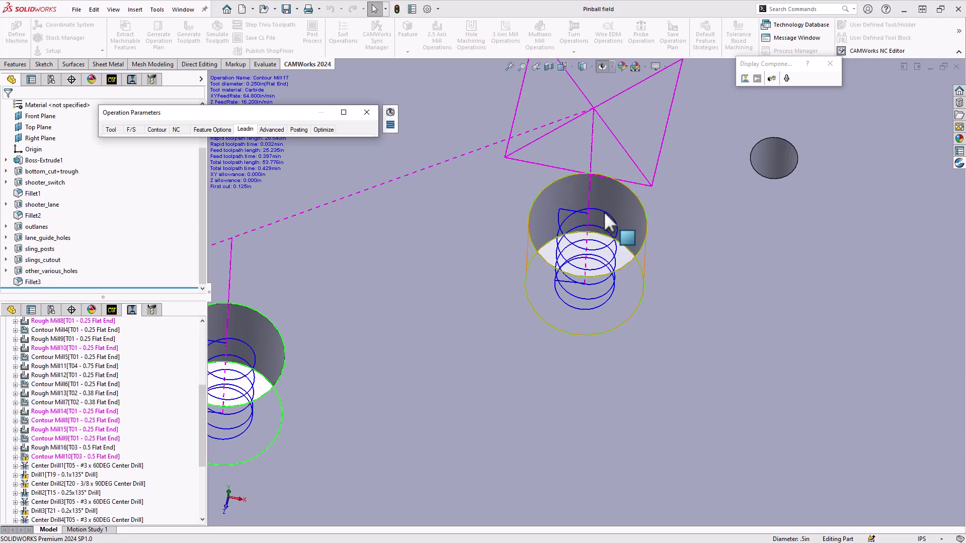